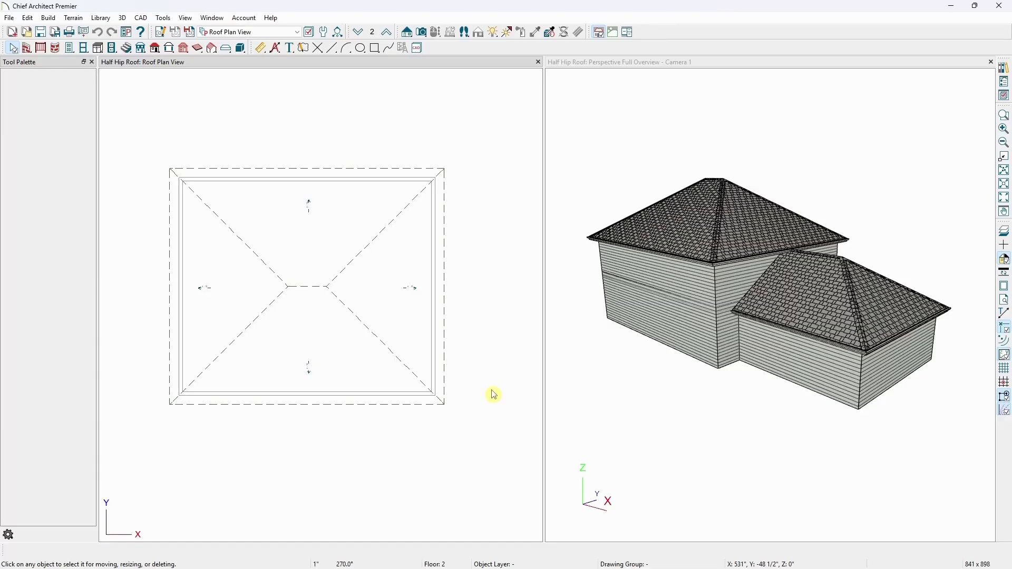
Review the Build Roof settings, including Auto Rebuild Roofs and the roof structure options, and accept them.
left_click(155, 51)
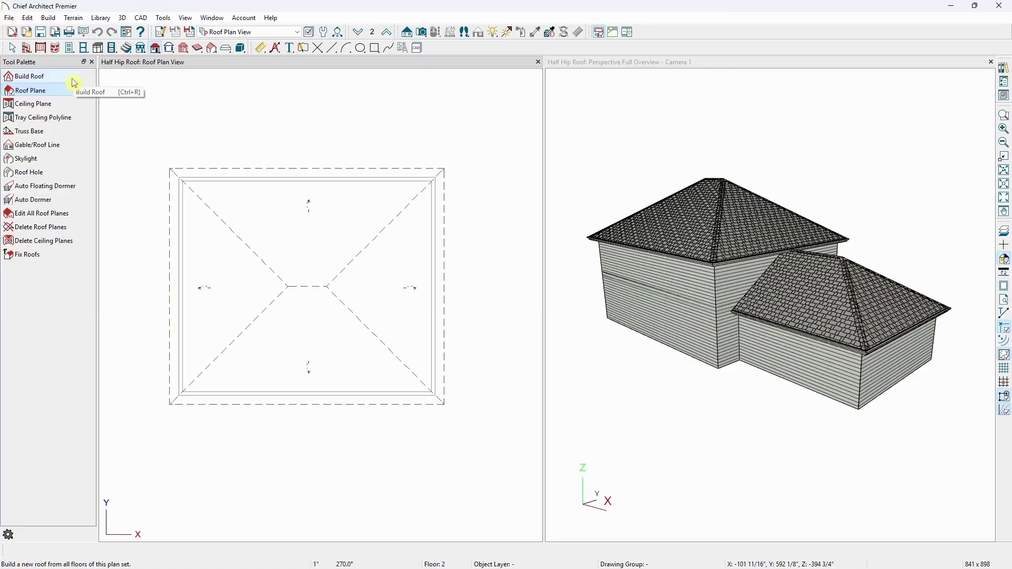
left_click(48, 18)
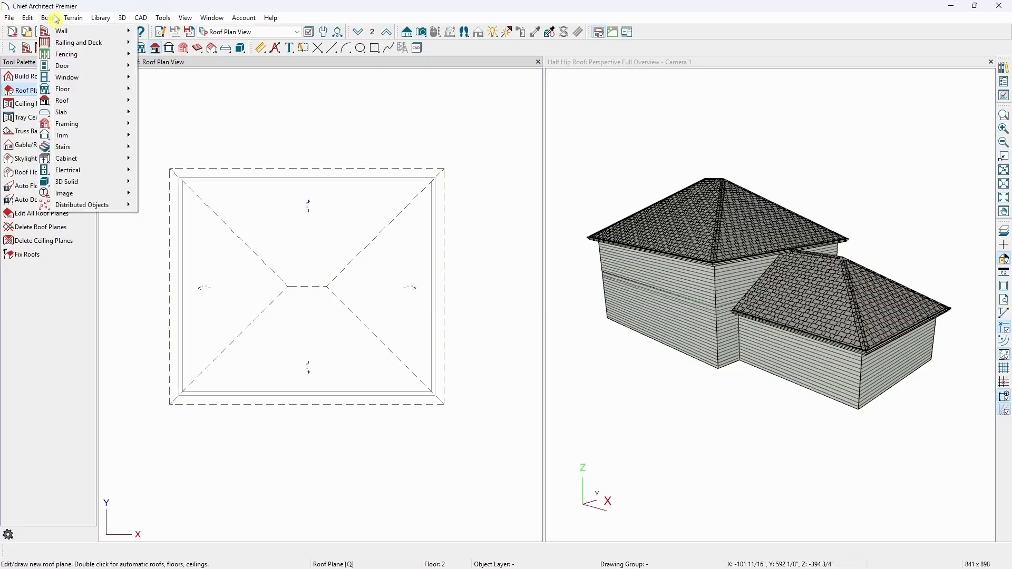
mouse_move(88, 105)
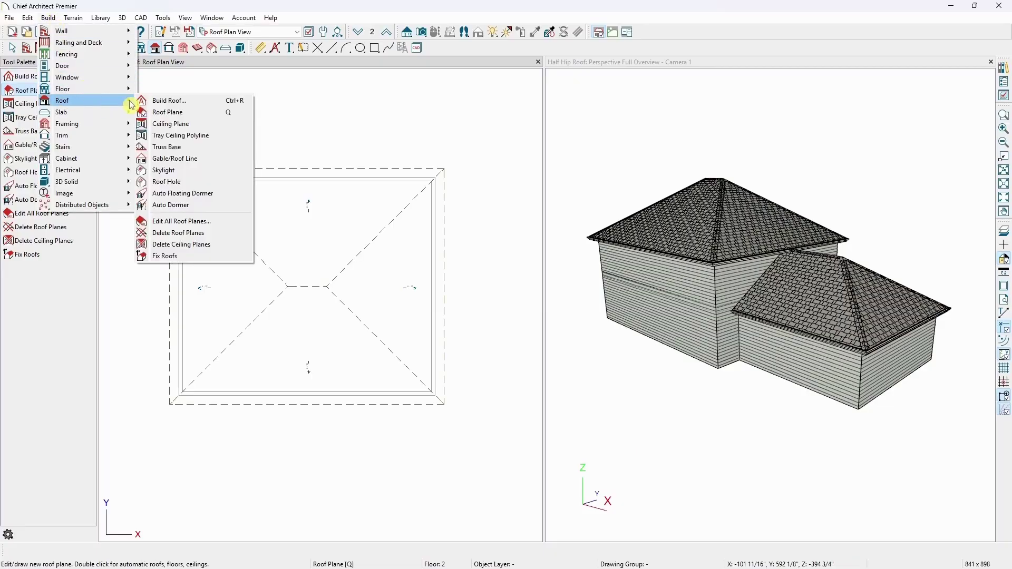
left_click(177, 104)
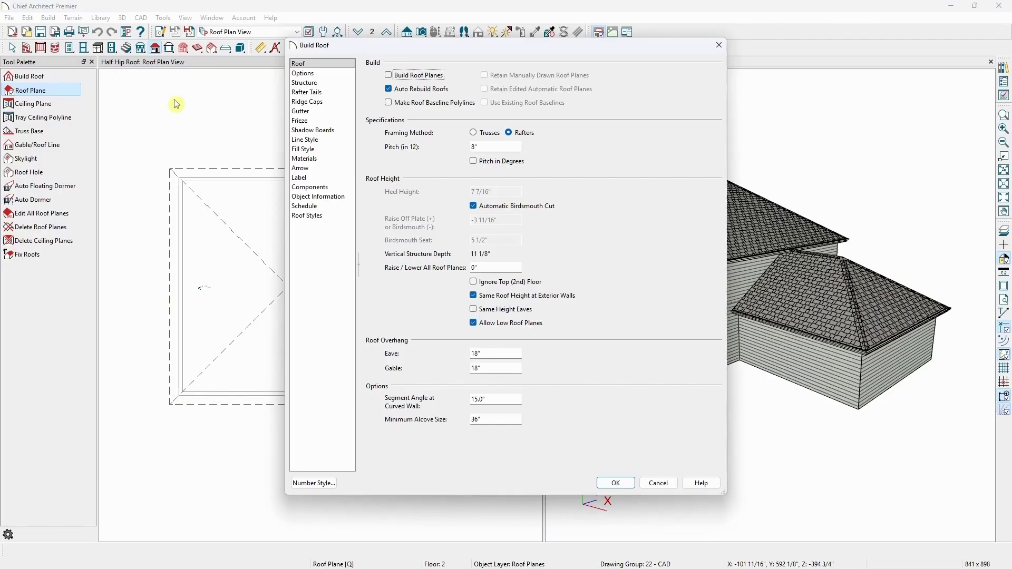
left_click(315, 84)
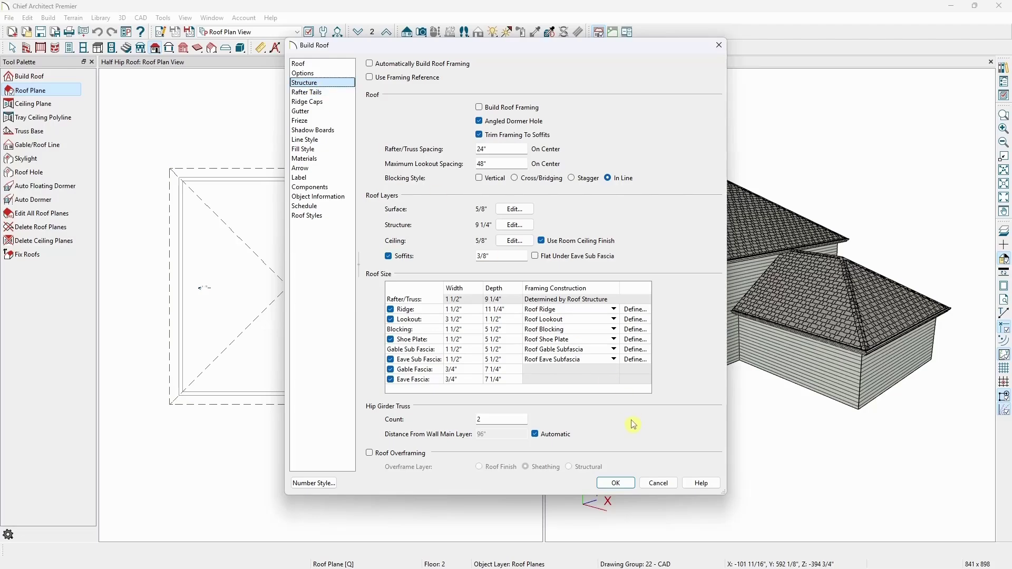
left_click(619, 483)
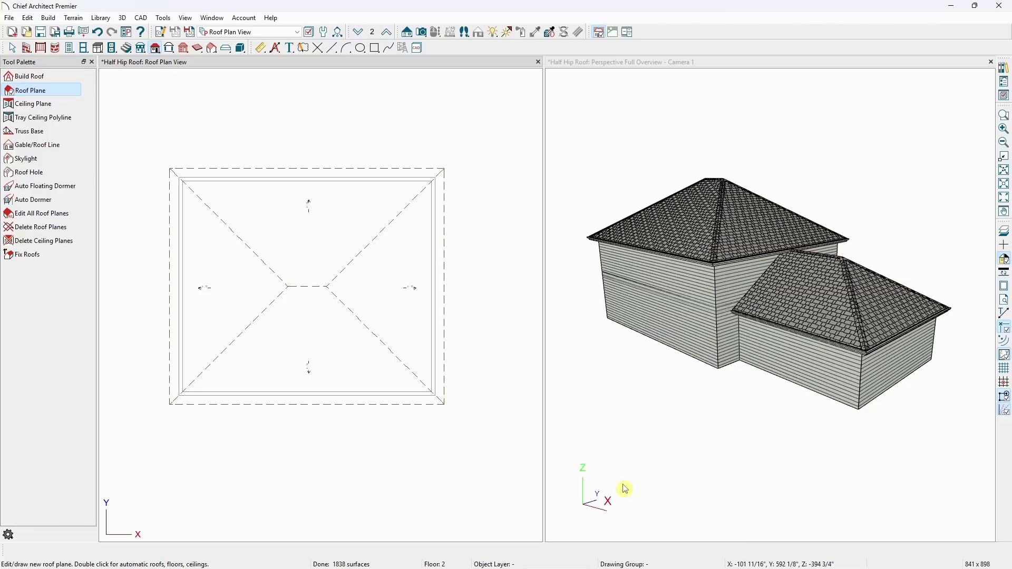
Set the two opposite end walls of the second floor, perpendicular to the ridge, to Full Gable Wall.
key("space")
left_click(187, 286)
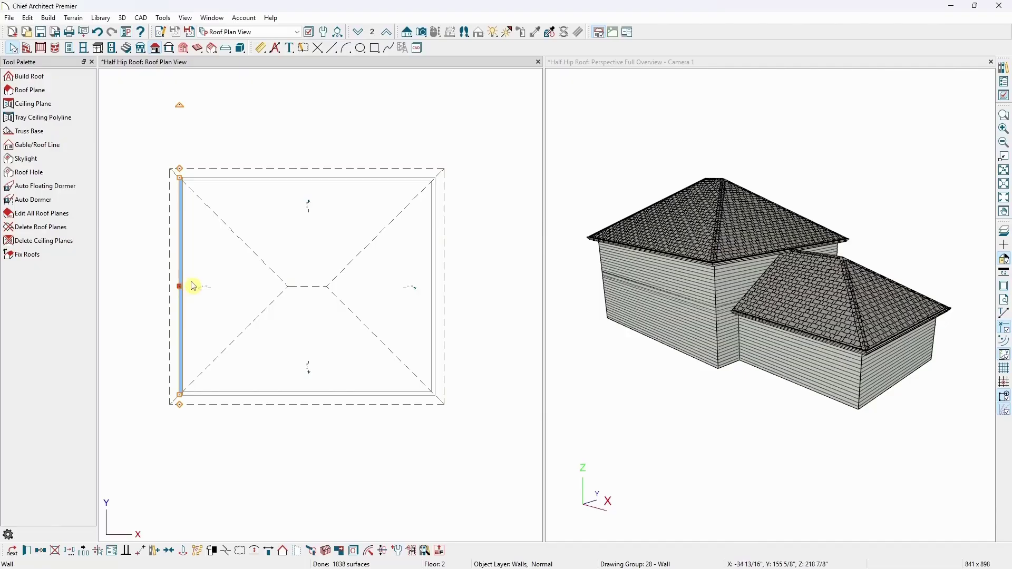
left_click(436, 281, "shift")
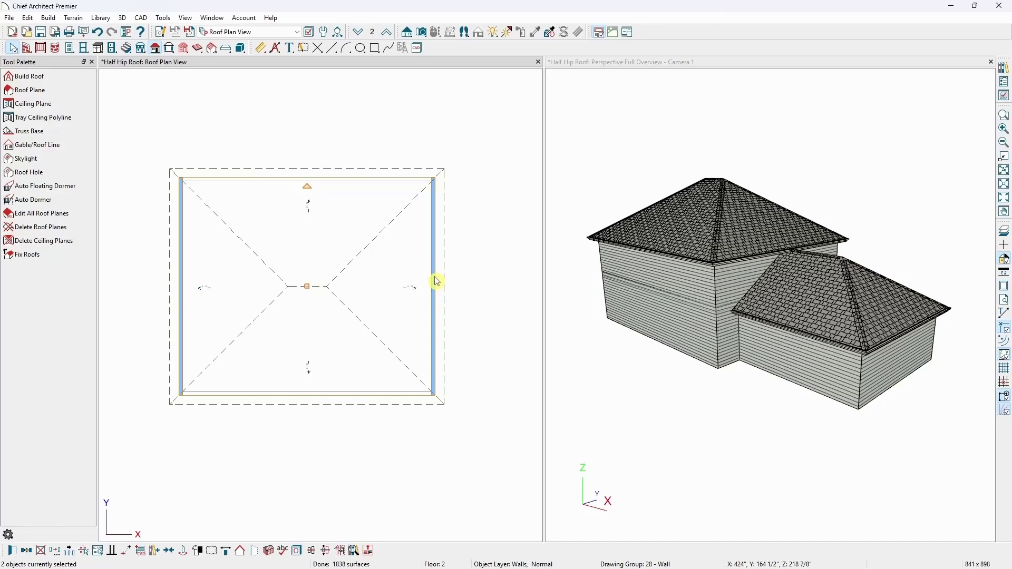
left_click(13, 553)
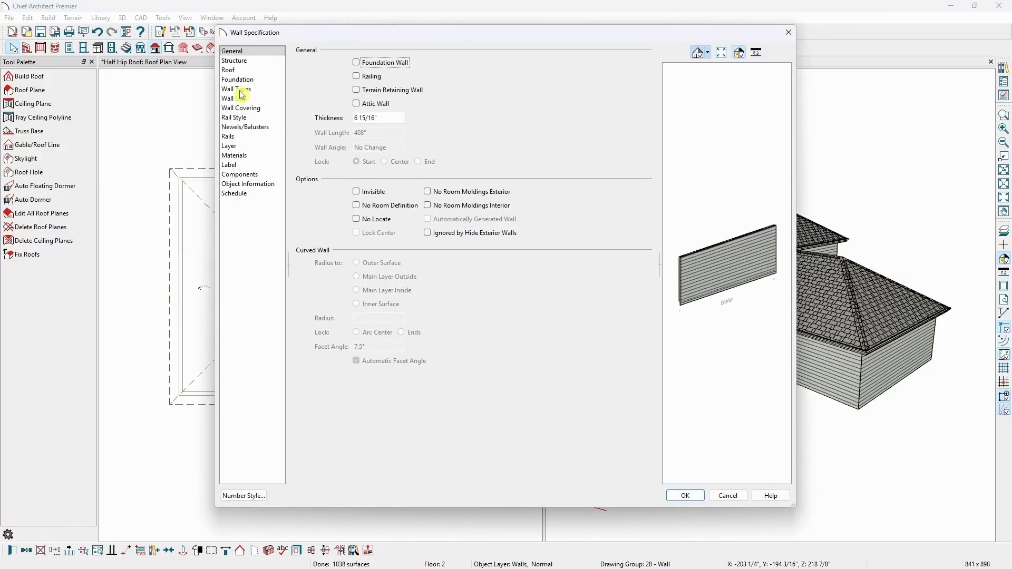
left_click(250, 71)
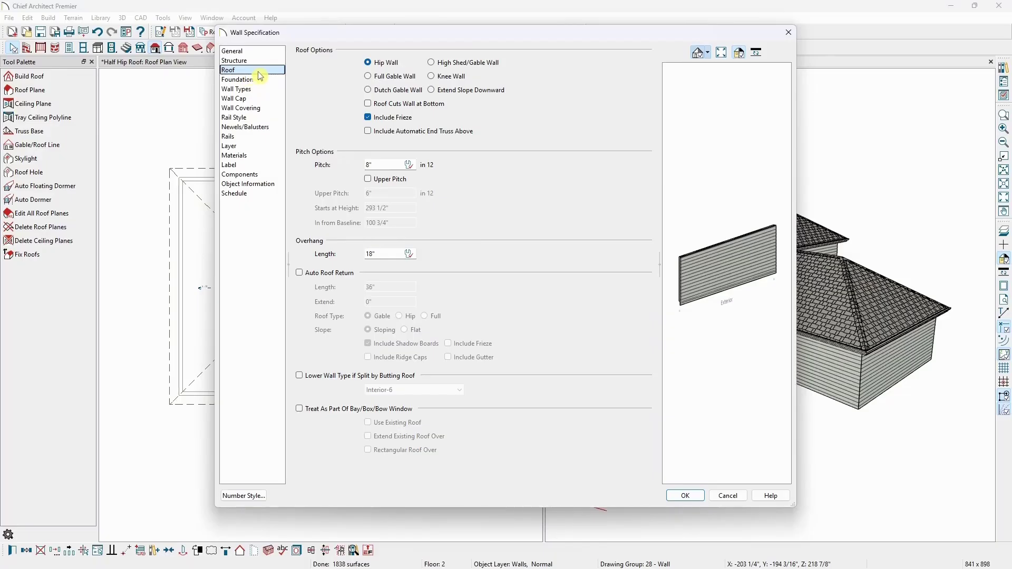
left_click(385, 77)
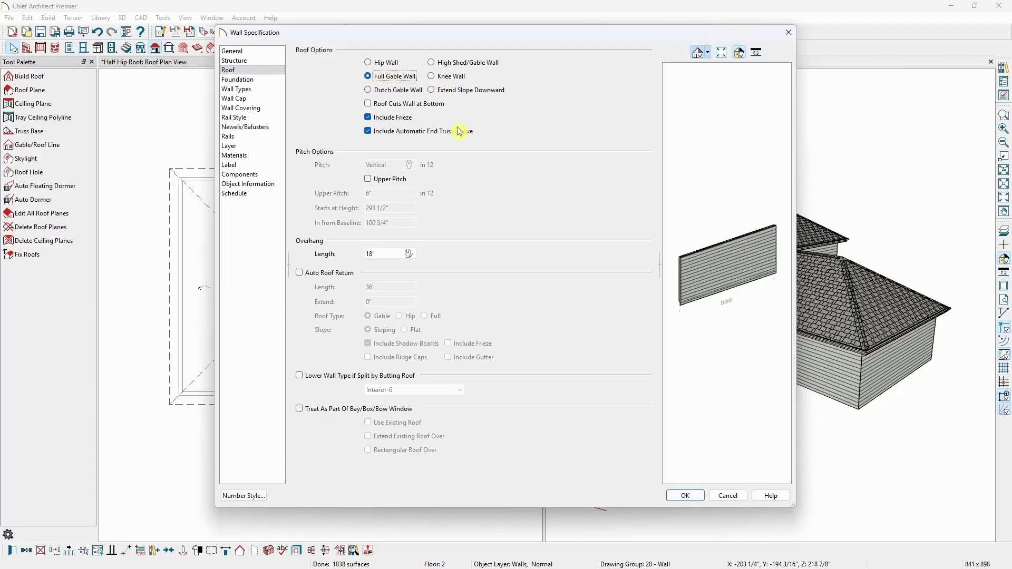
left_click(685, 495)
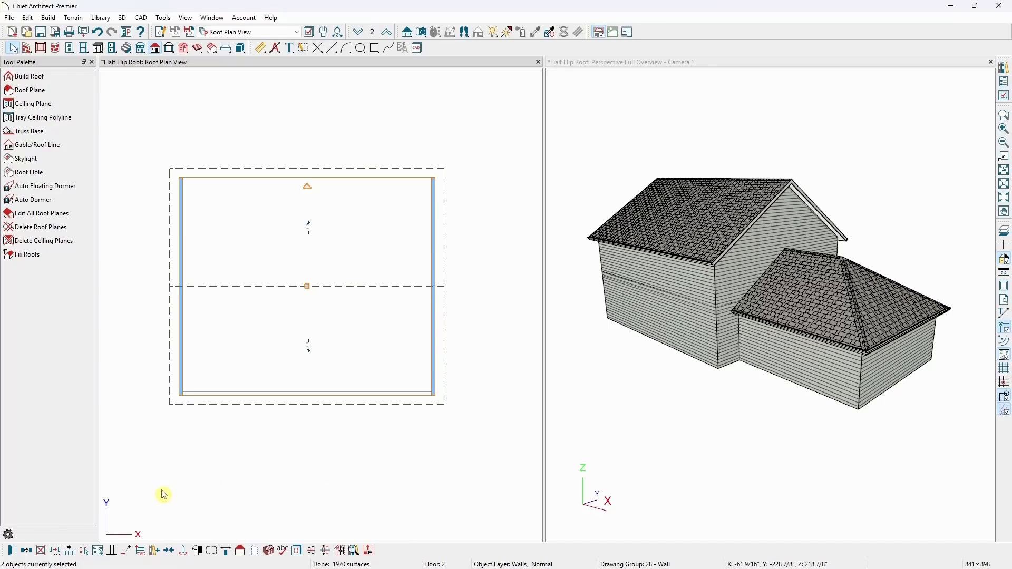
Enable Upper Pitch on both second-floor gable walls, with an upper pitch of 8 in 12 starting 15' in from the baseline.
left_click(21, 551)
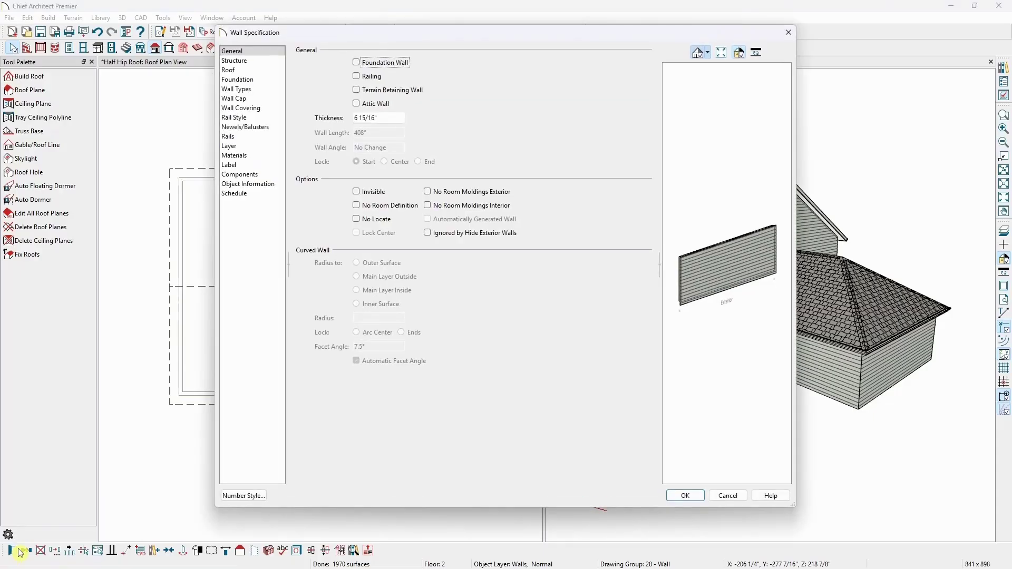
left_click(235, 72)
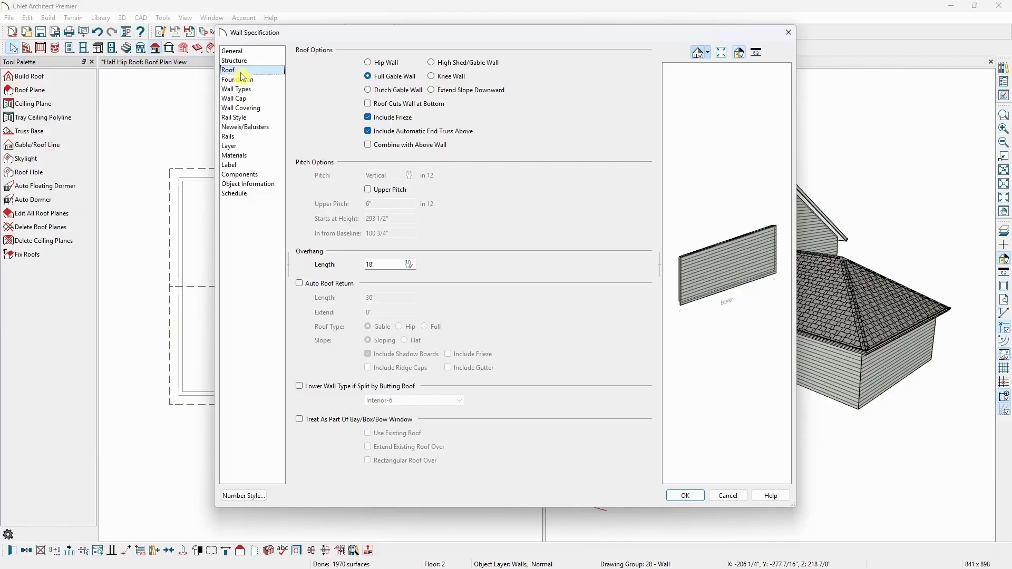
left_click(389, 192)
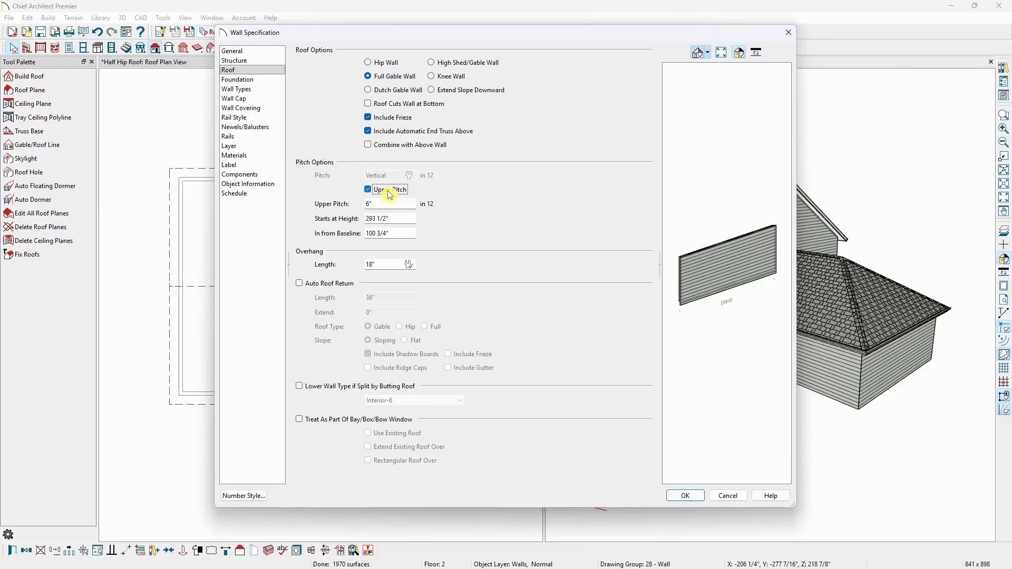
key("Tab")
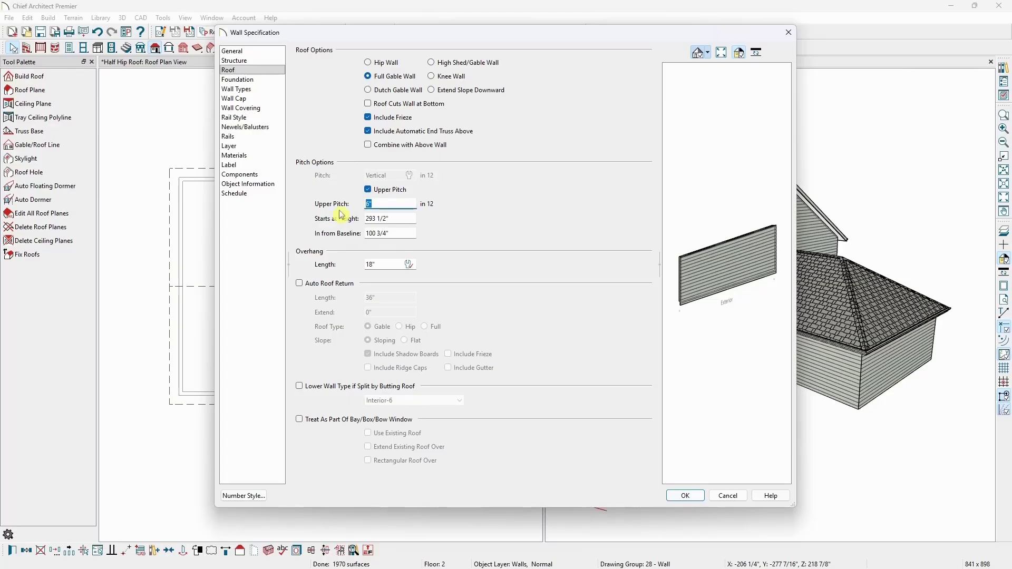
type("8")
key("Tab")
key("Tab")
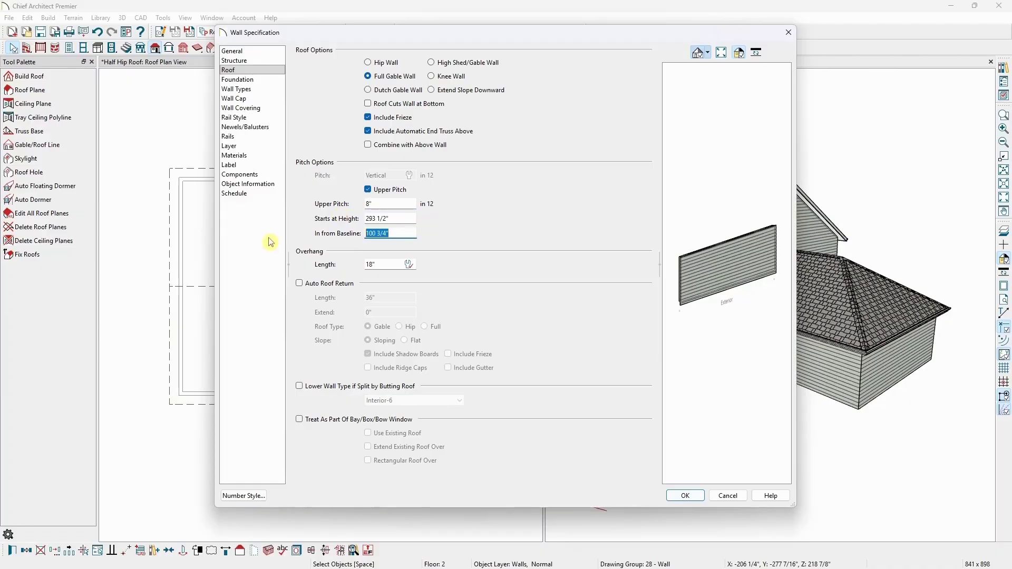
type("15")
left_click(686, 496)
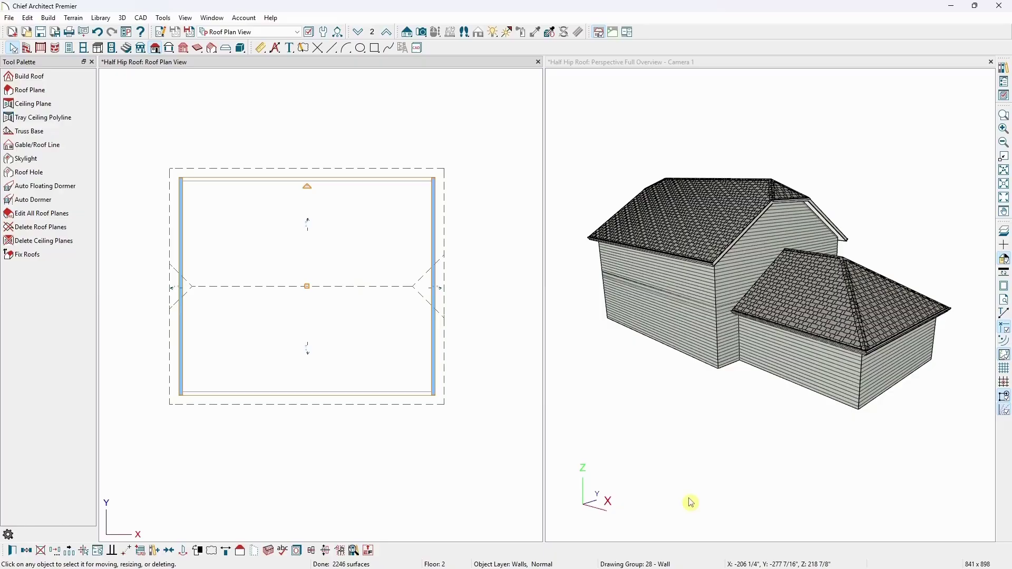
Switch to floor 1 and set the outer end wall of the single-storey extension to Full Gable Wall.
left_click(361, 35)
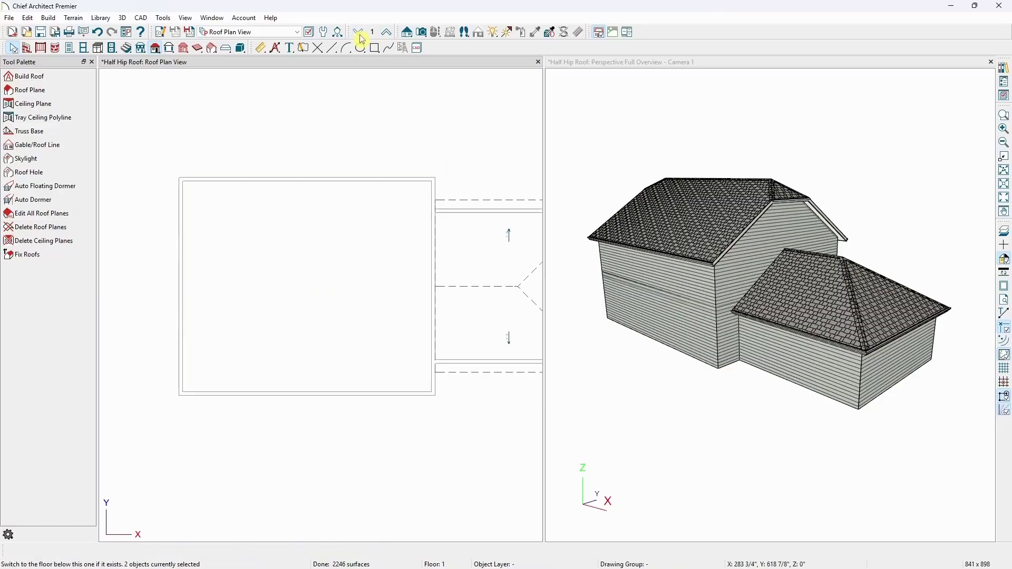
middle_click_drag(440, 158, 347, 153)
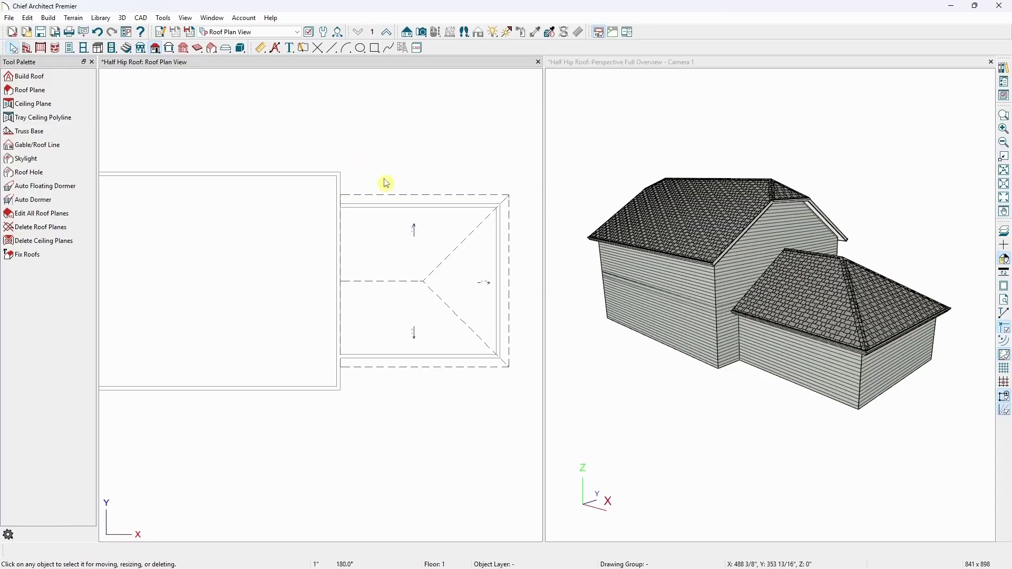
left_click(499, 283)
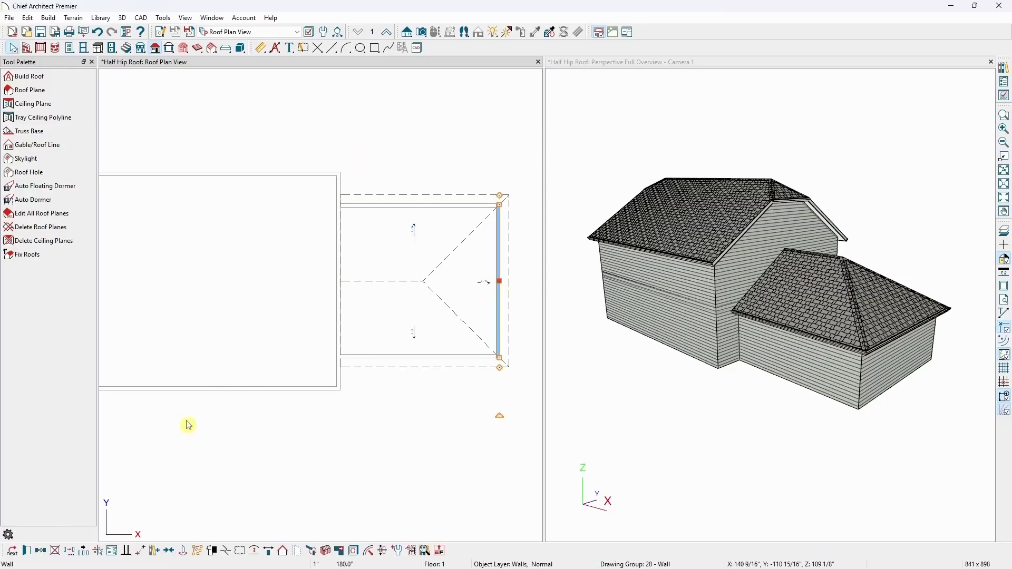
left_click(27, 551)
left_click(252, 72)
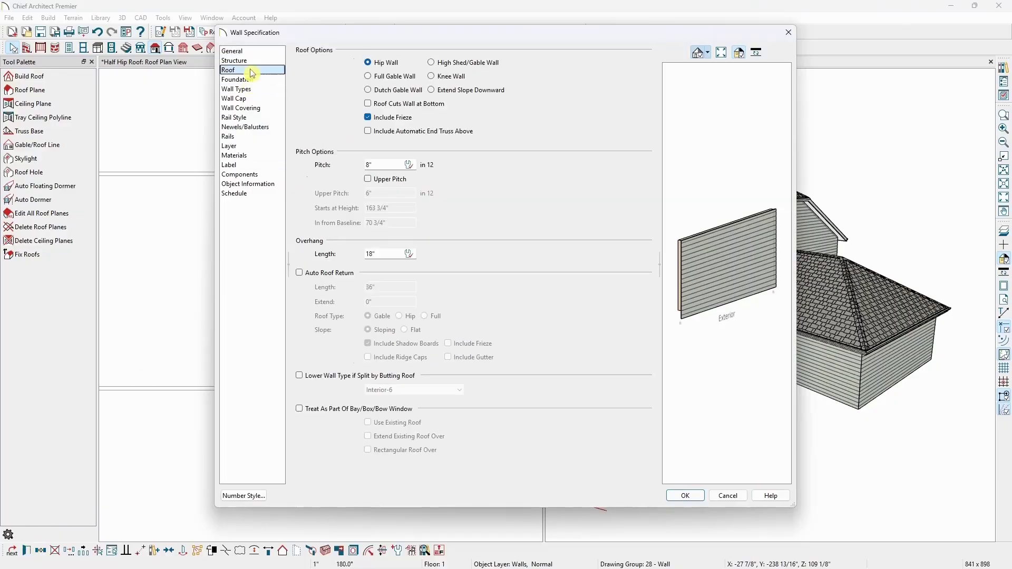
left_click(381, 78)
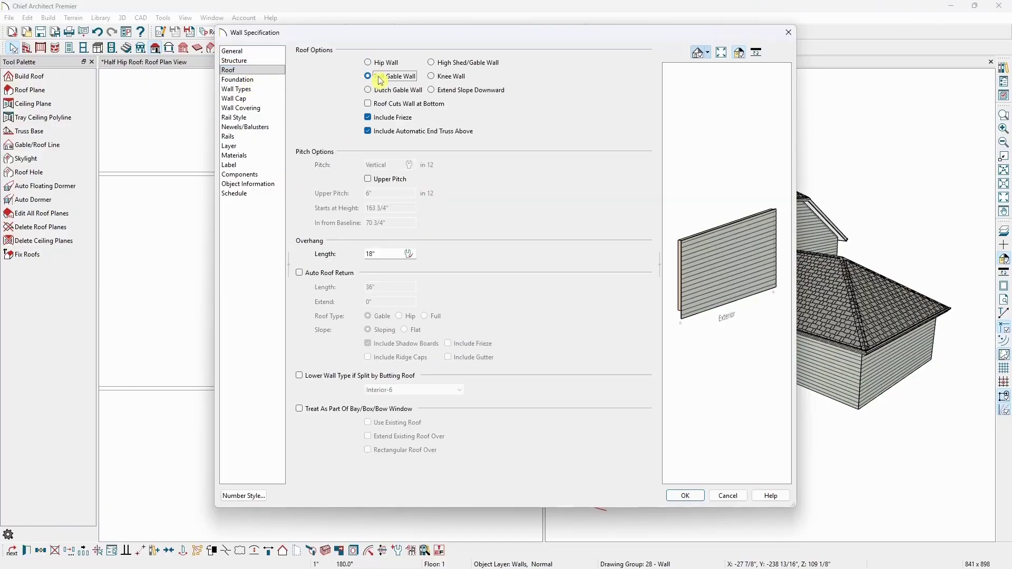
Enable Upper Pitch on the extension's gable wall, with an upper pitch of 8 in 12 starting 11' in from the baseline.
left_click(371, 182)
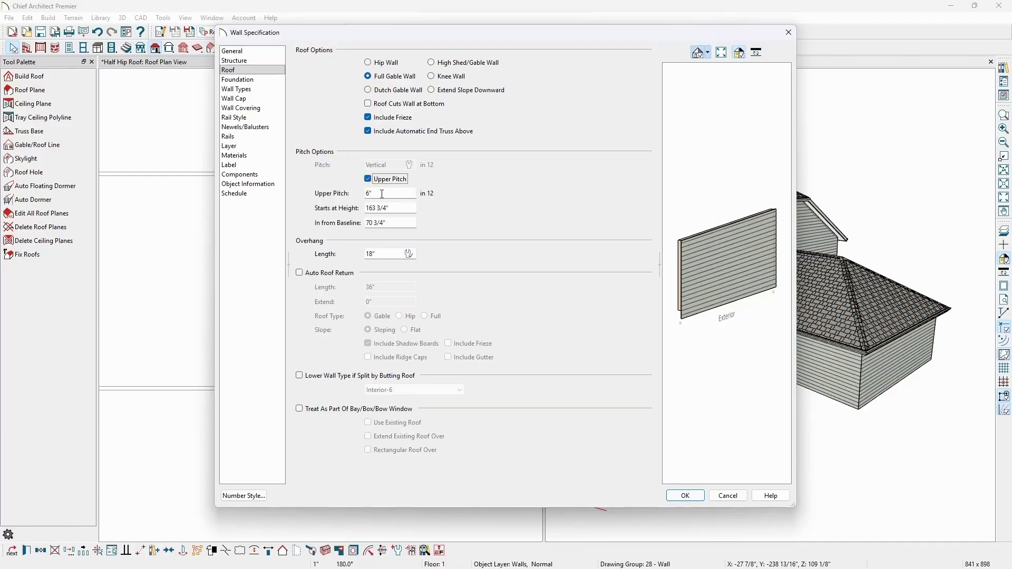
key("Tab")
type("8")
key("Tab")
key("Tab")
type("11")
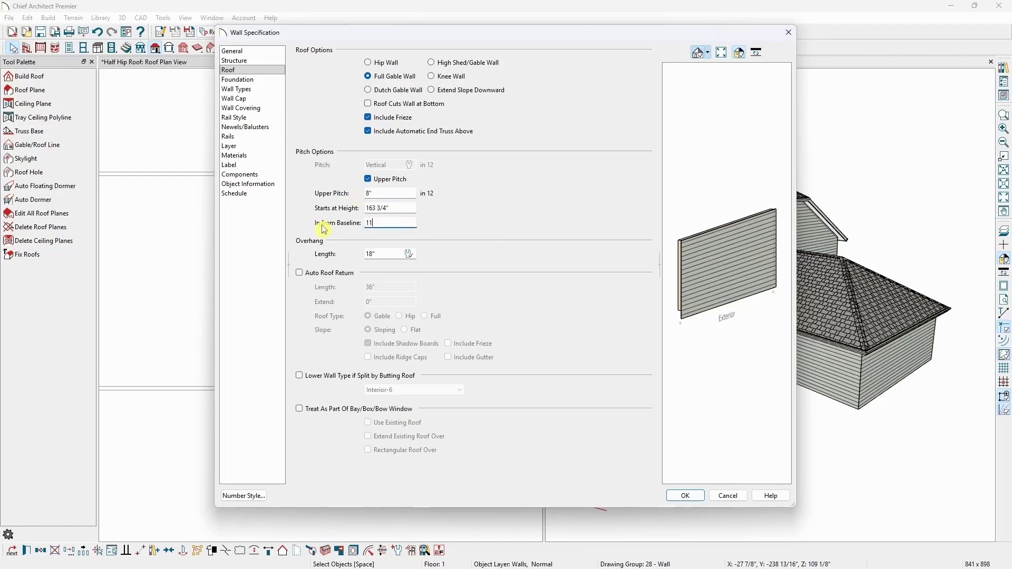
left_click(694, 496)
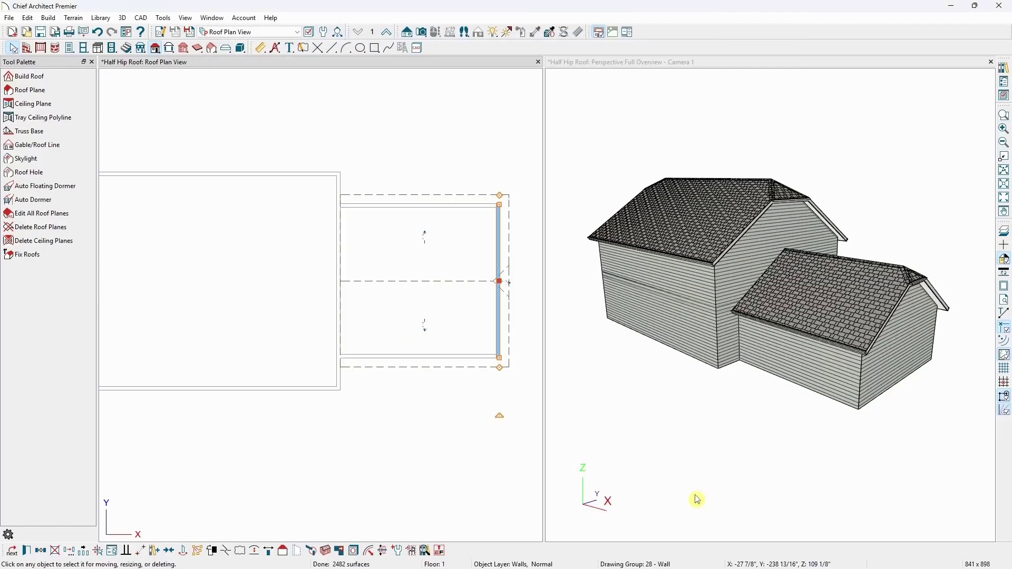